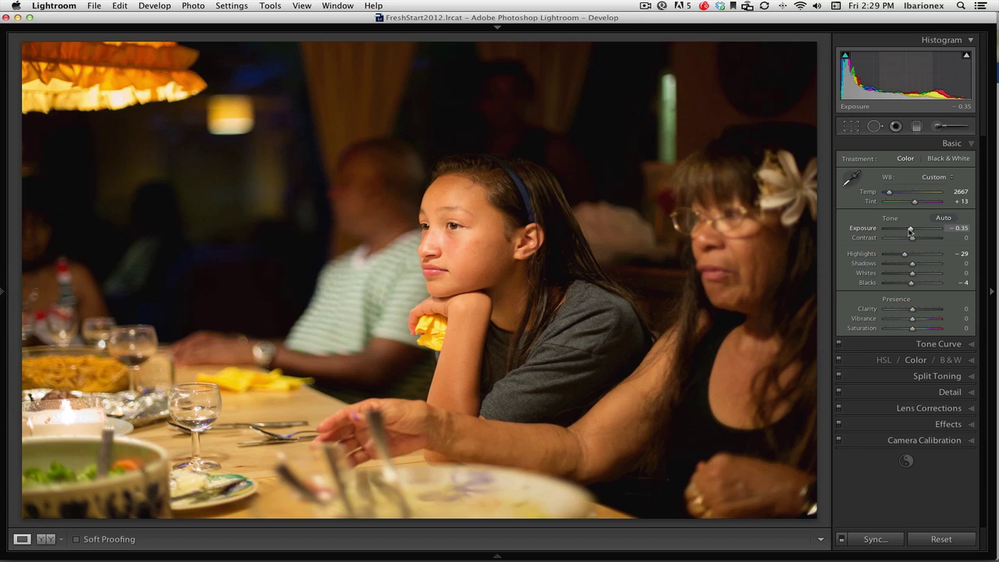
Step: Lower the photo's overall Exposure to −0.45 in the Basic panel
mouse_move(910, 230)
left_mouse_down()
mouse_move(895, 229)
mouse_move(909, 232)
left_mouse_up()
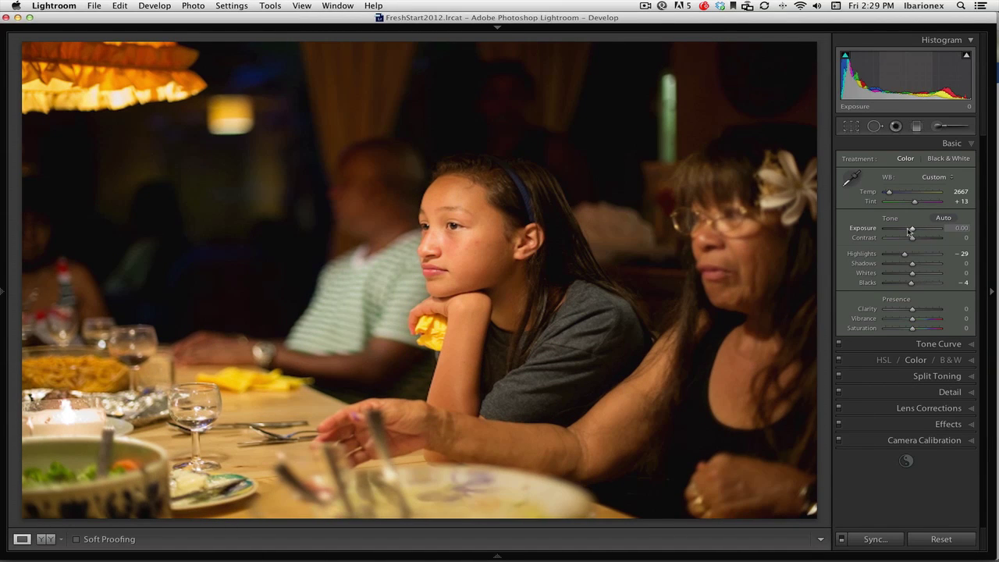
double_click(909, 230)
left_click_drag(914, 231, 910, 229)
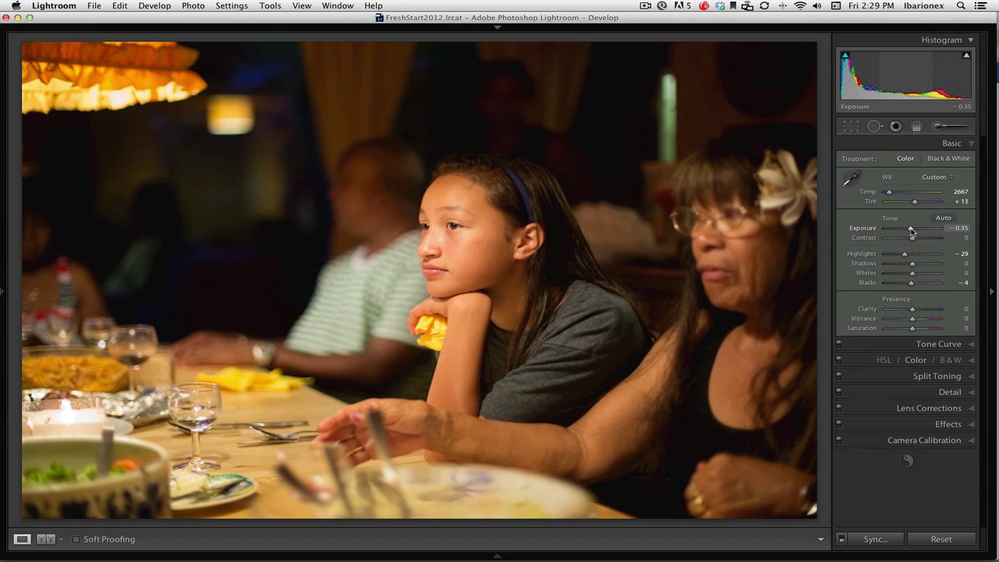
left_click_drag(911, 230, 909, 230)
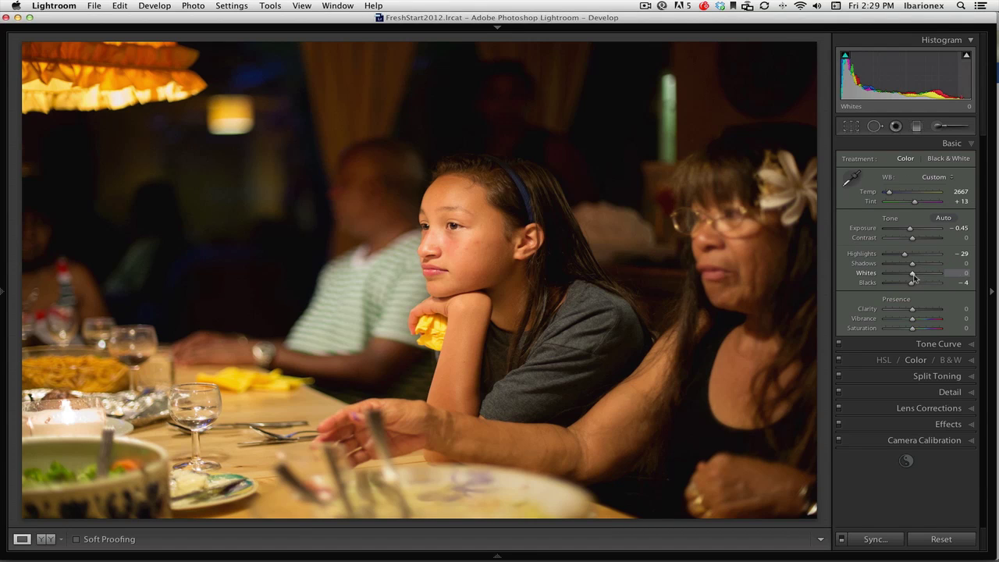
Step: Keep Whites at 0 and pull Highlights down to −53
left_click_drag(915, 277, 898, 278)
double_click(899, 278)
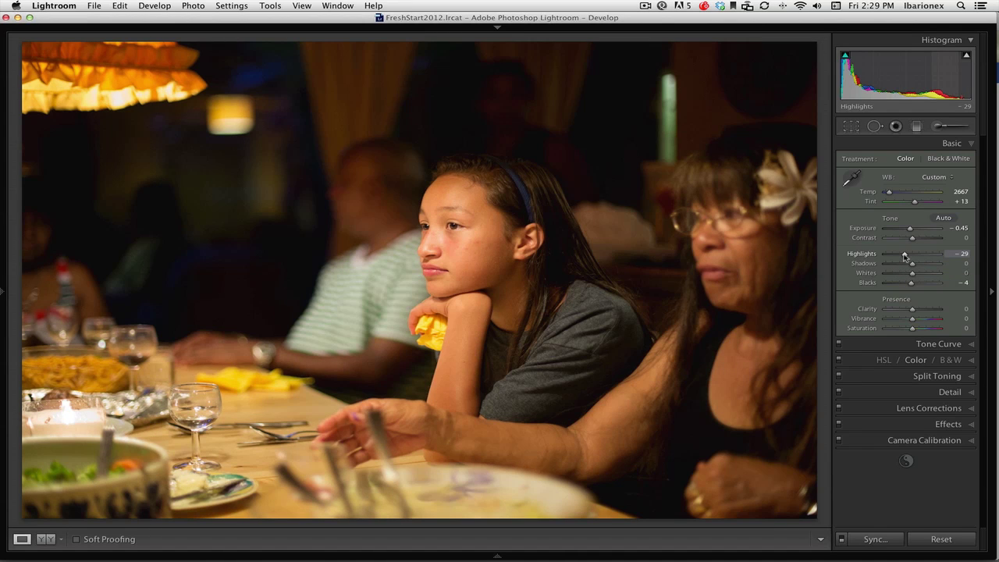
left_click_drag(904, 258, 901, 256)
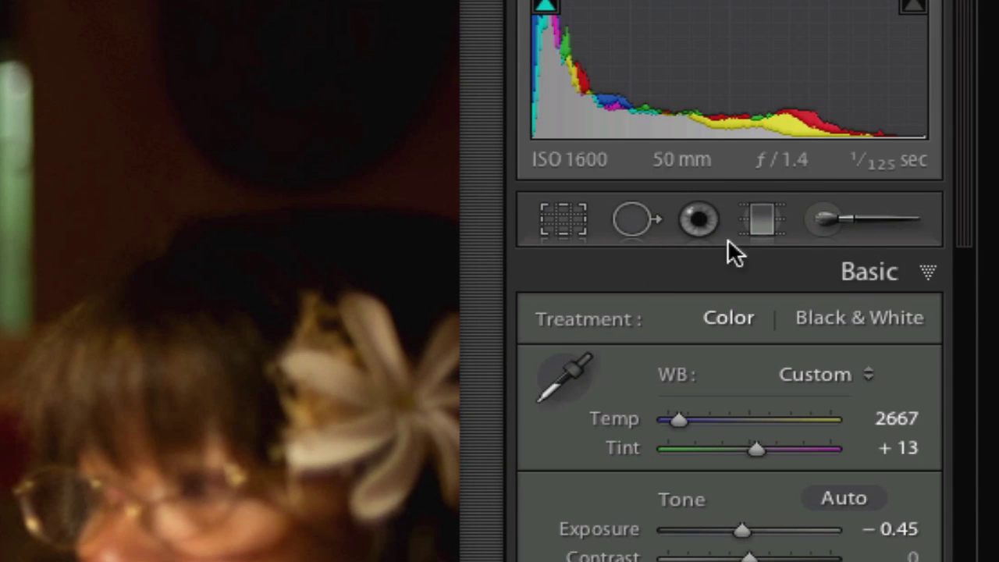
Step: Open the Adjustment Brush with Exposure −0.33, Size 7, Feather 100 and Flow 61
left_click(853, 217)
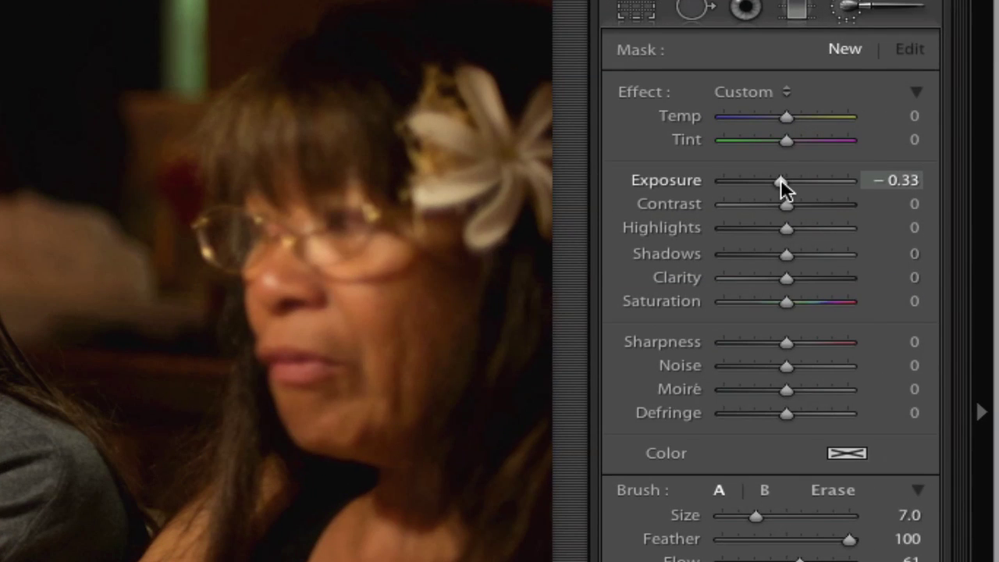
Step: Set the brush Exposure to −1.18, enlarge it to Size 21, and hide the edit pins
left_click_drag(899, 195, 894, 195)
left_click_drag(769, 181, 768, 181)
key("bracketright")
key("bracketright")
key("bracketright")
key("bracketright")
key("bracketright")
key("bracketright")
key("bracketright")
key("bracketright")
key("bracketright")
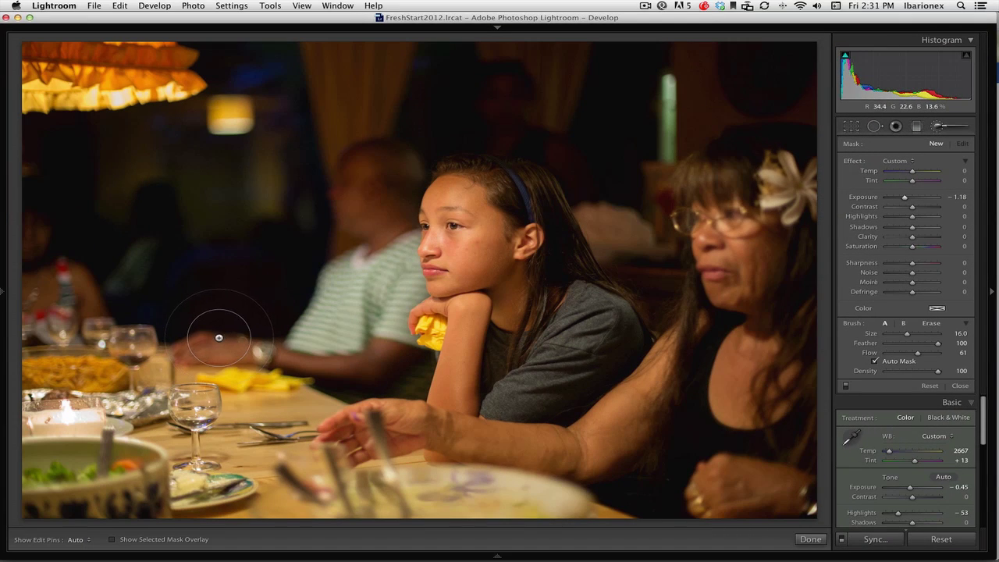
key("bracketright")
key("bracketright")
key("bracketright")
key("bracketright")
key("bracketright")
key("h")
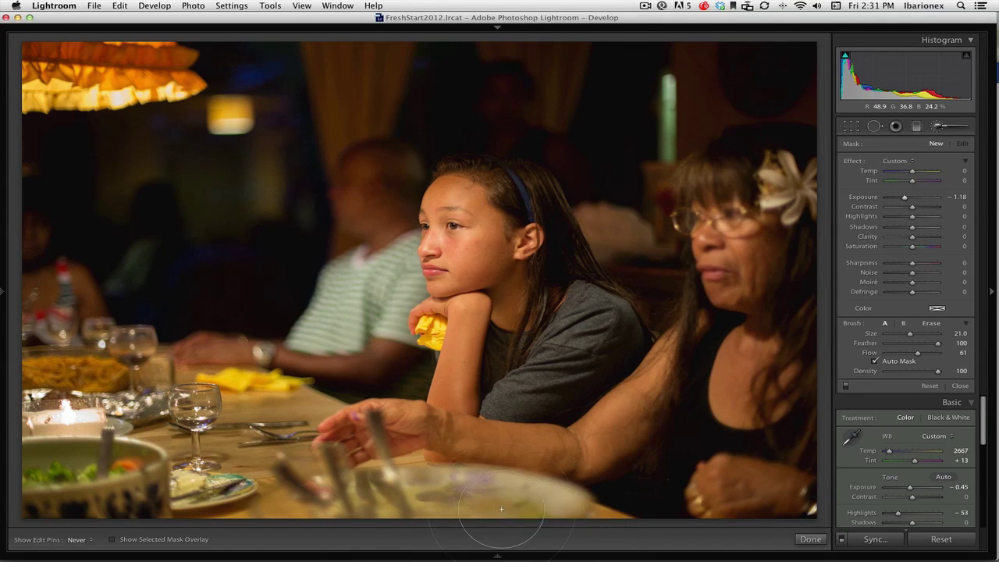
Step: Select the existing darkening mask pin and shrink the brush to a small size
left_click(151, 217)
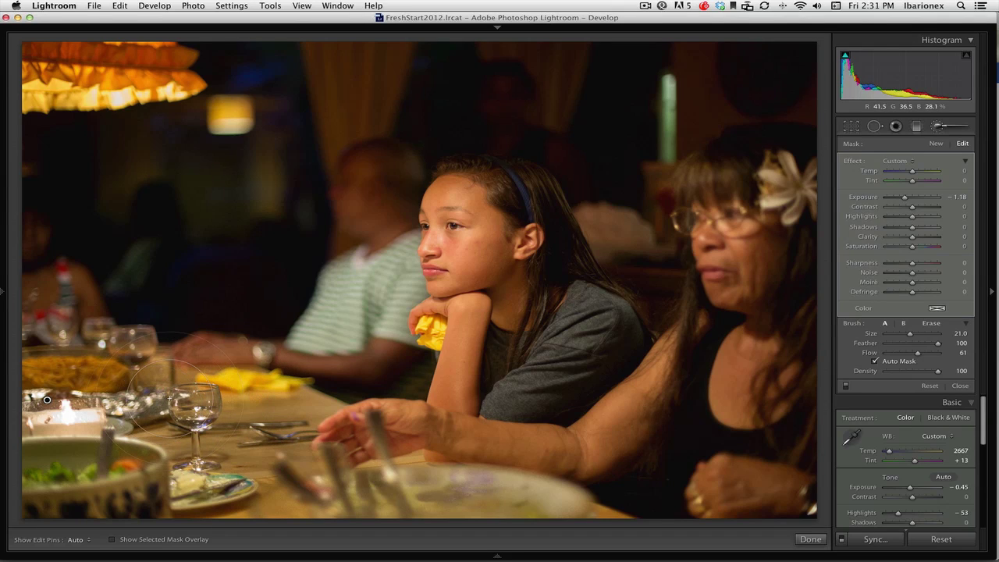
key("bracketleft")
key("bracketleft")
key("bracketleft")
key("bracketleft")
key("bracketleft")
key("bracketleft")
key("bracketleft")
key("bracketleft")
key("h")
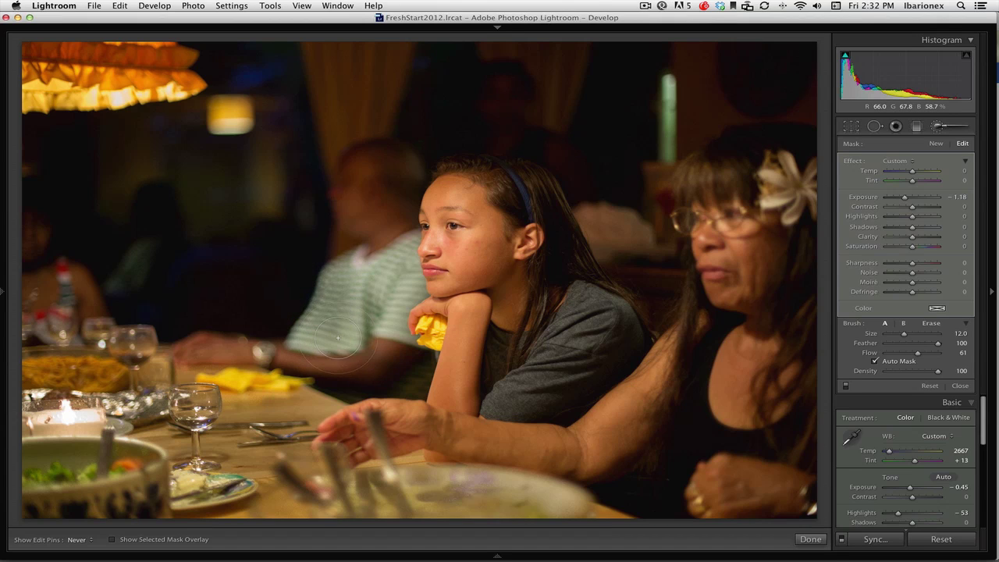
key("bracketleft")
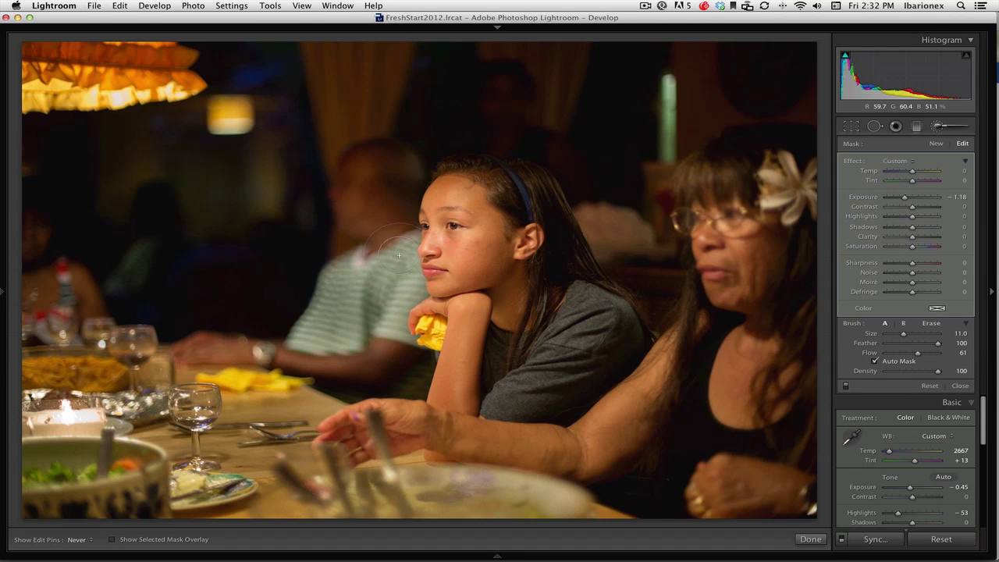
key("bracketleft")
key("bracketleft")
key("bracketleft")
key("bracketleft")
key("bracketleft")
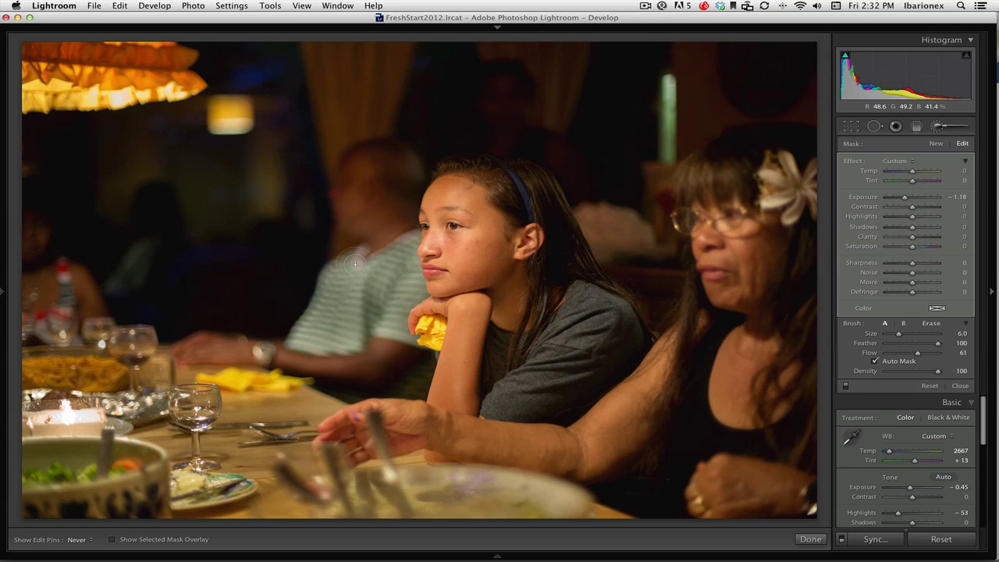
Step: Paint the darkening mask over the striped-shirt man's arm and the orange lamp
left_click_drag(293, 322, 296, 350)
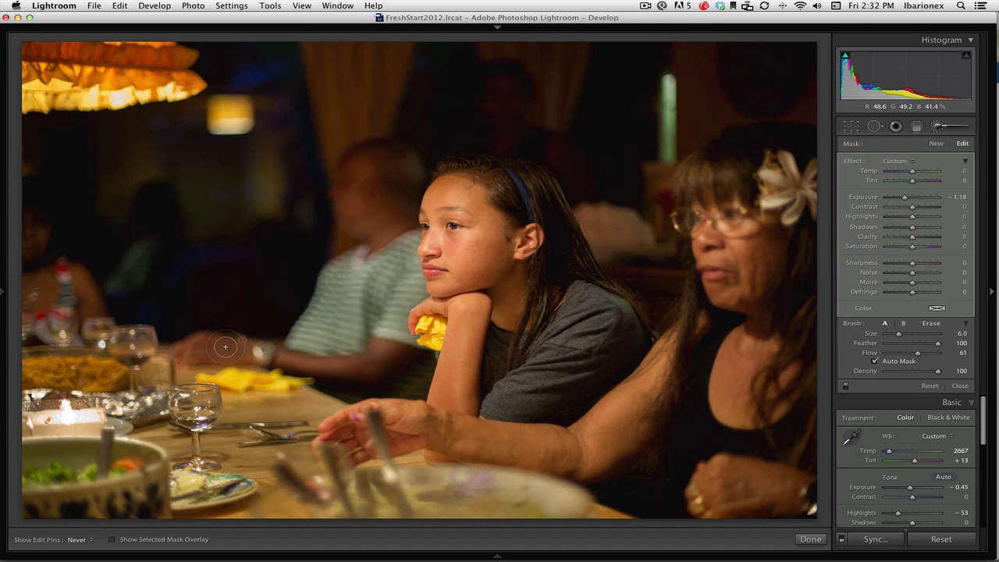
key("h")
key("h")
mouse_move(160, 92)
left_mouse_down()
mouse_move(95, 97)
mouse_move(136, 93)
mouse_move(166, 71)
mouse_move(22, 64)
mouse_move(148, 39)
mouse_move(163, 45)
mouse_move(36, 67)
mouse_move(111, 72)
mouse_move(56, 72)
left_mouse_up()
key("h")
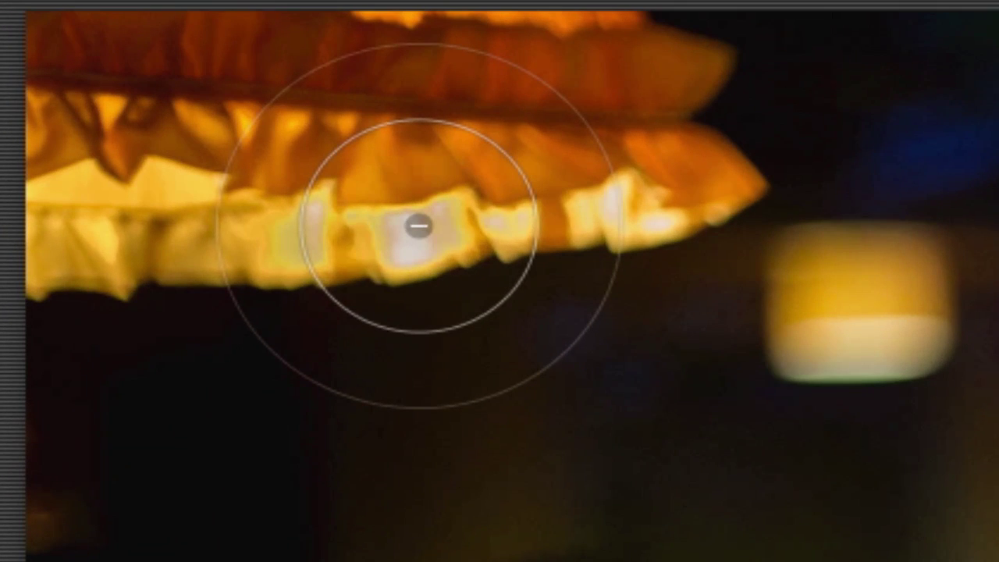
Step: Shrink the brush to Size 3, switch to Erase, and display the mask as a red overlay
scroll(416, 243, "down", 8)
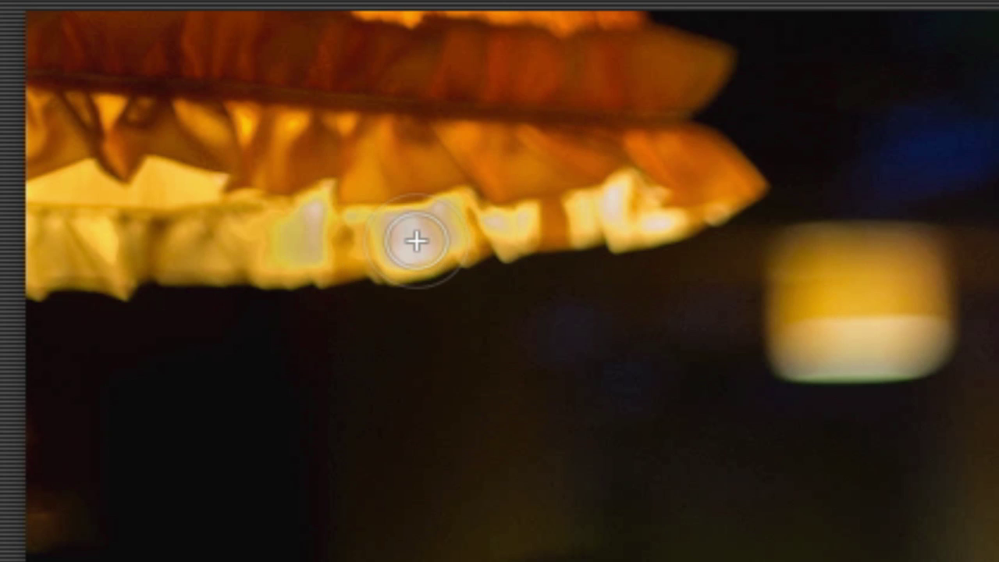
key("alt")
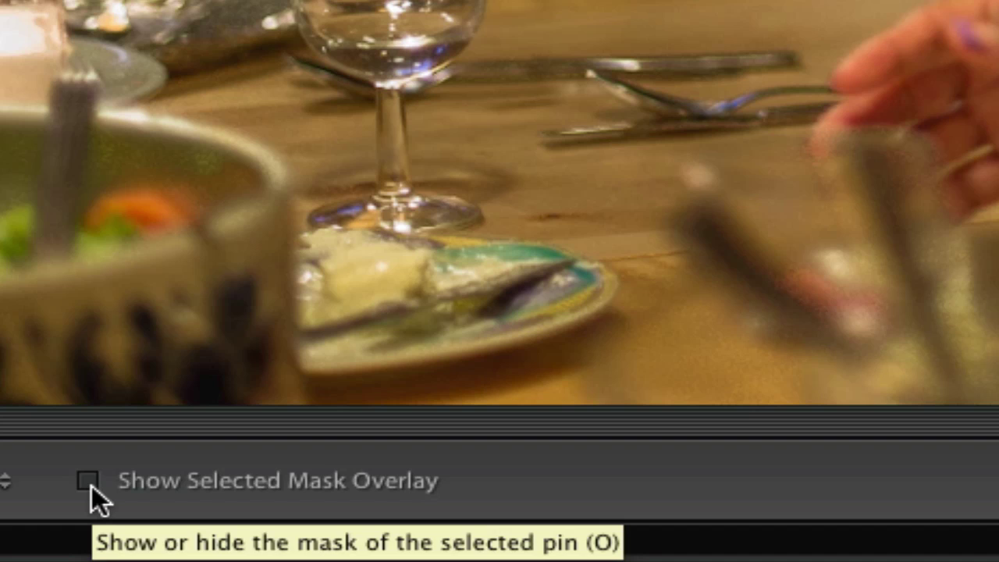
left_click(91, 486)
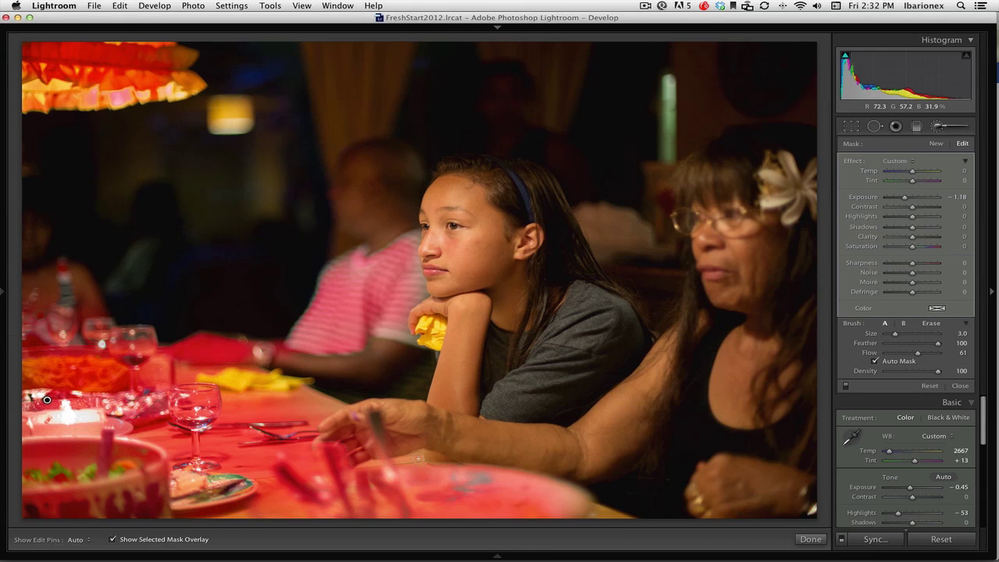
Step: Extend the darkening mask over more of the table and the older woman, then hide the overlay
key("h")
key("h")
key("h")
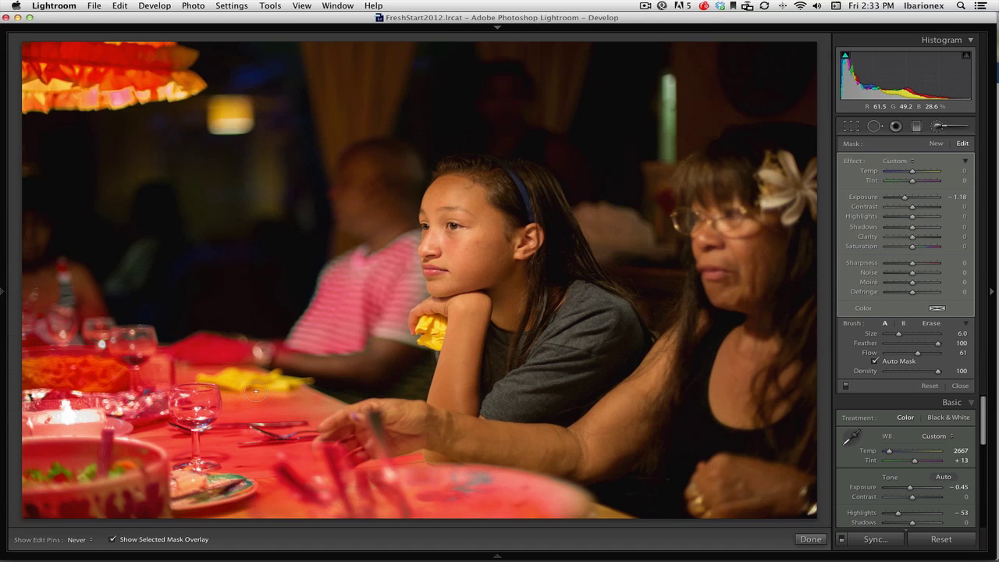
left_click_drag(256, 392, 245, 389)
key("h")
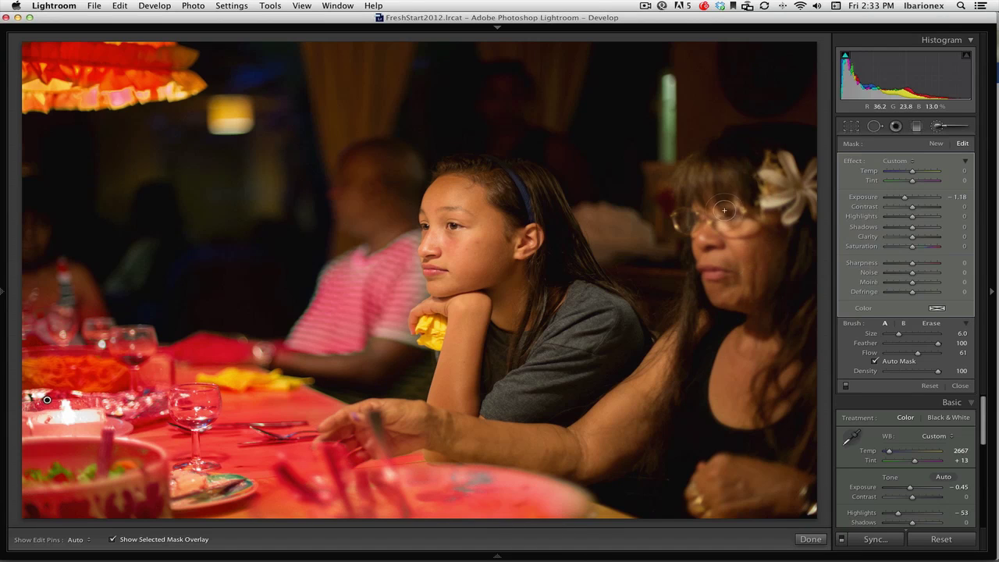
key("bracketright")
key("h")
mouse_move(717, 204)
left_mouse_down()
mouse_move(745, 236)
mouse_move(745, 289)
mouse_move(730, 265)
mouse_move(757, 306)
mouse_move(745, 405)
mouse_move(726, 422)
mouse_move(732, 372)
mouse_move(732, 407)
mouse_move(743, 388)
mouse_move(794, 455)
mouse_move(732, 475)
mouse_move(740, 468)
mouse_move(743, 519)
mouse_move(771, 485)
mouse_move(694, 509)
left_mouse_up()
key("h")
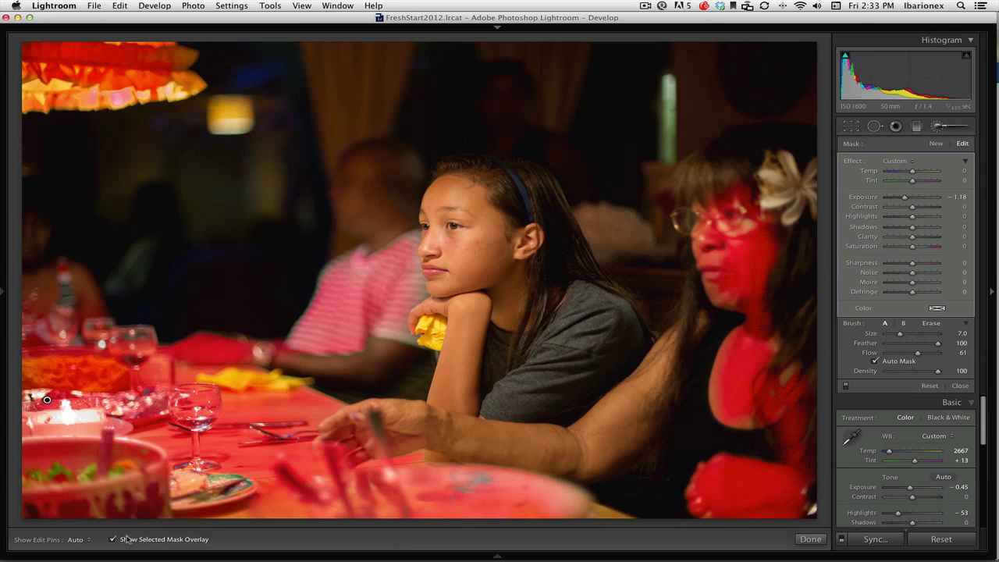
left_click(113, 540)
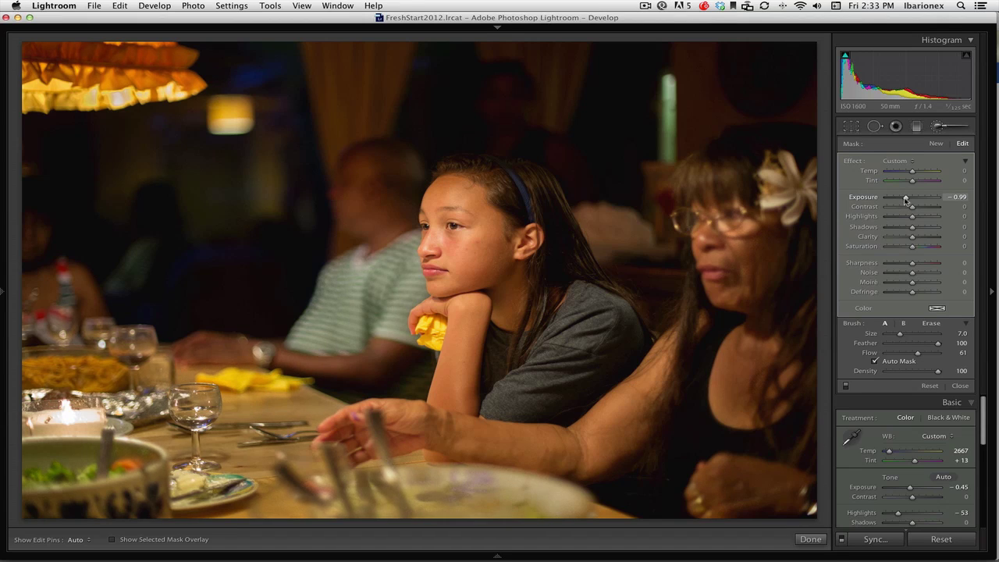
Step: Set the brushed mask to Exposure −0.71, Shadows −1, Clarity −48 and Contrast −36
left_click_drag(907, 200, 909, 200)
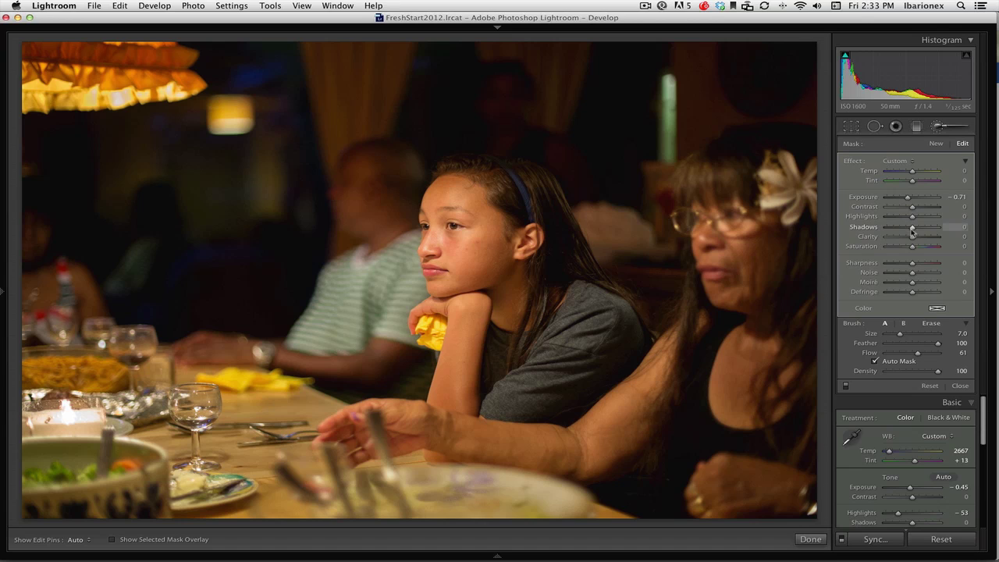
left_click_drag(911, 228, 907, 227)
mouse_move(904, 228)
left_mouse_down()
mouse_move(895, 227)
mouse_move(910, 232)
left_mouse_up()
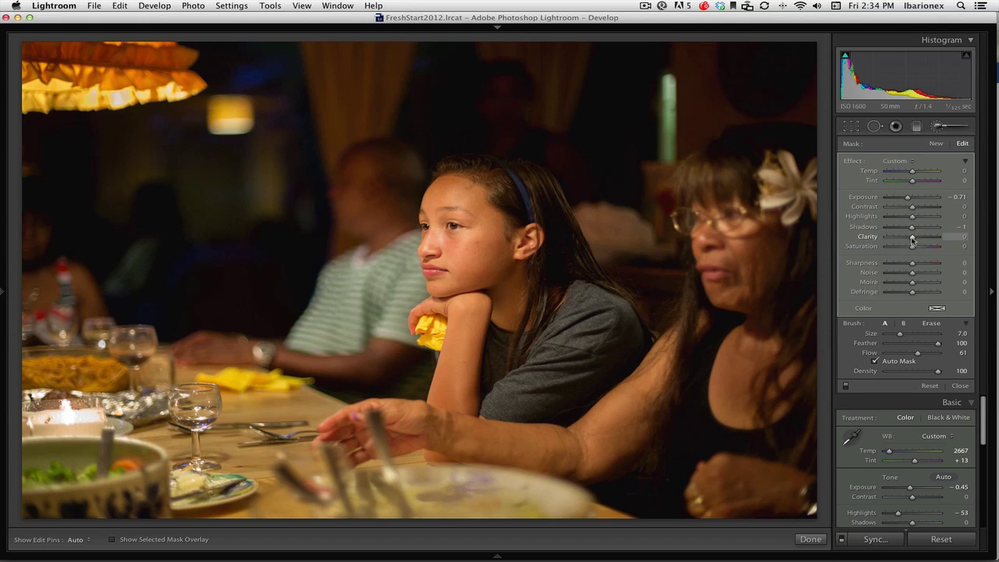
left_click_drag(911, 239, 909, 240)
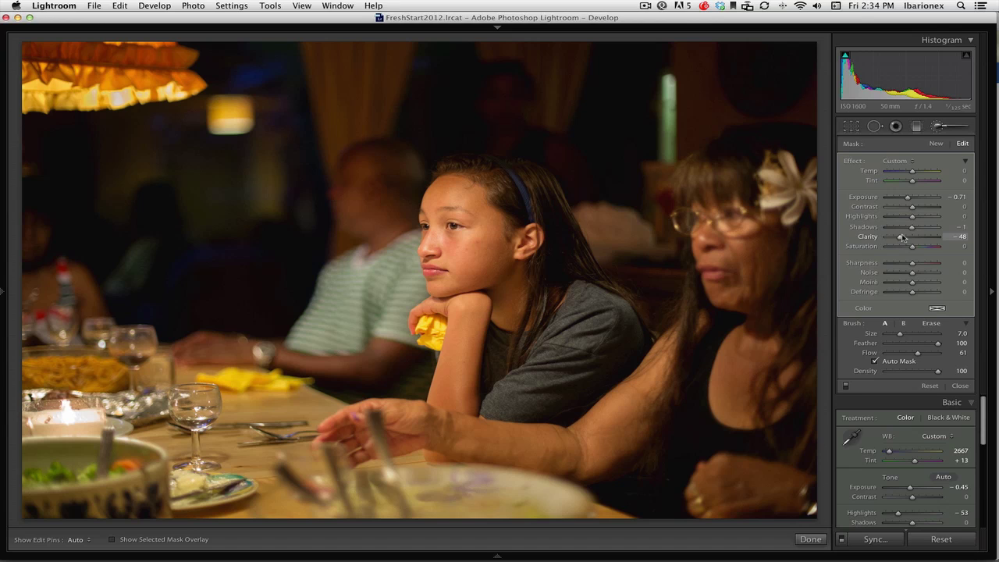
left_click_drag(913, 210, 916, 209)
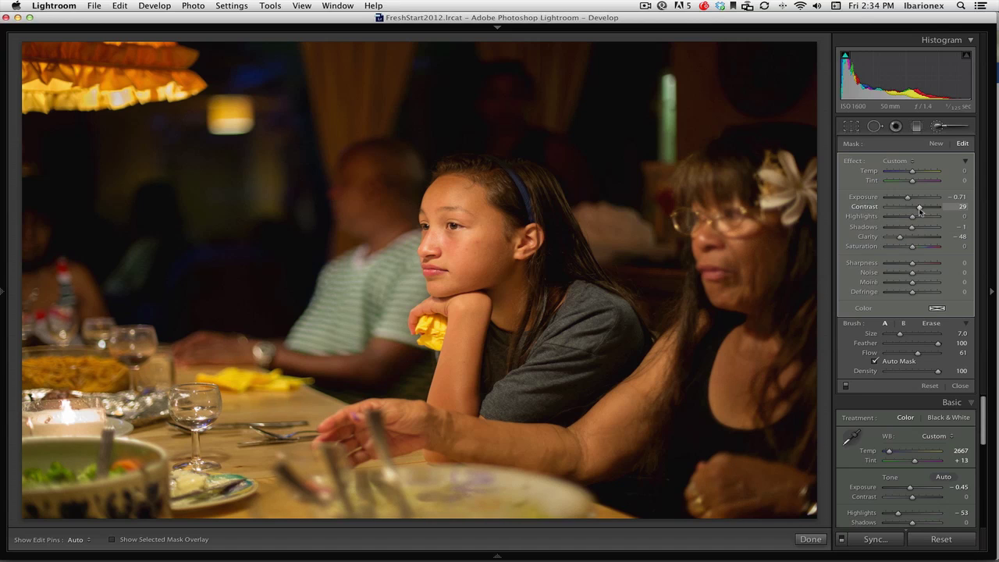
left_click_drag(920, 209, 911, 213)
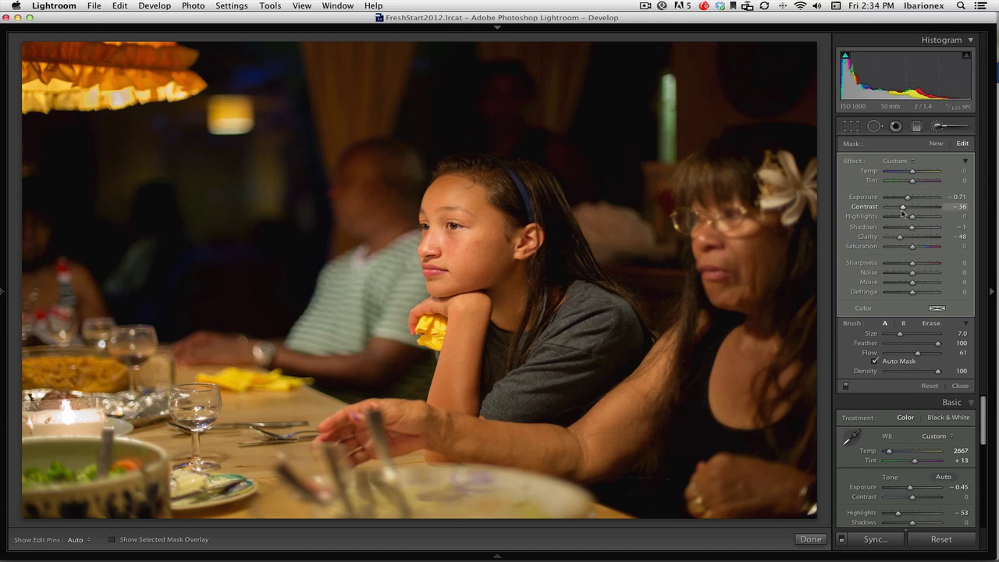
Step: Create a new brightening brush mask at Exposure 0.14 and paint it over the girl's face, hair and shirt
left_click(936, 146)
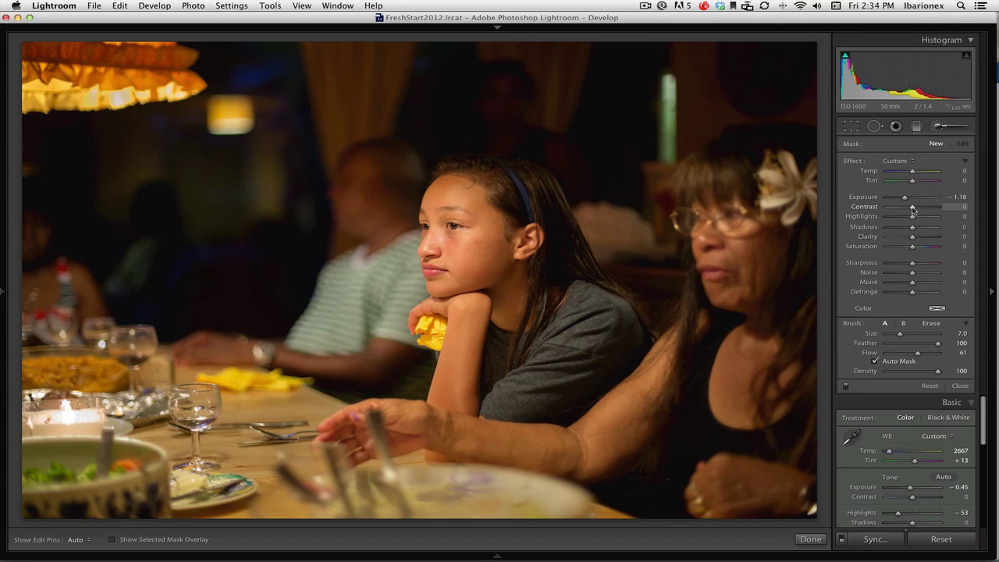
left_click_drag(905, 199, 915, 200)
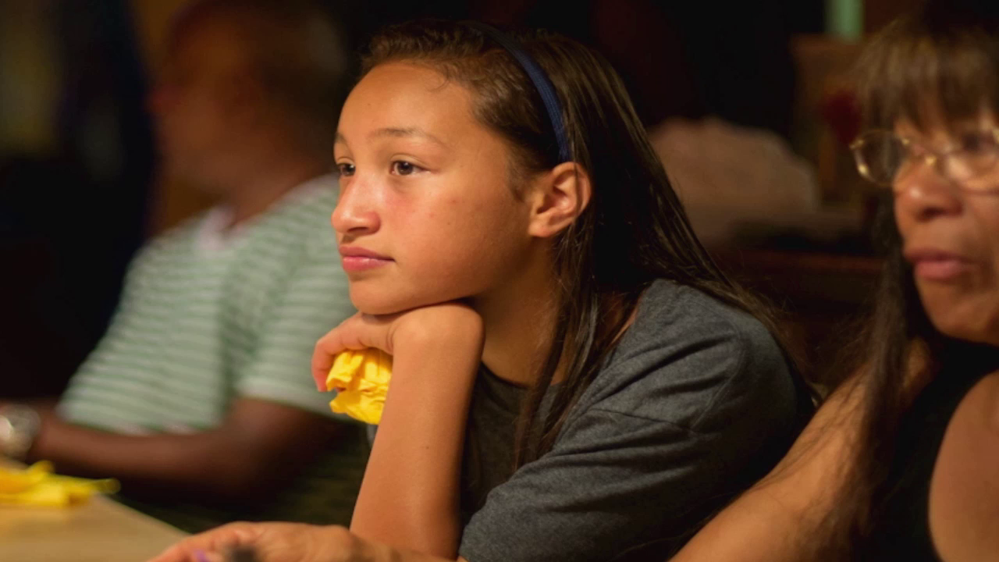
key("o")
mouse_move(402, 79)
left_mouse_down()
mouse_move(380, 132)
mouse_move(405, 45)
mouse_move(349, 226)
mouse_move(371, 294)
mouse_move(367, 252)
mouse_move(391, 407)
mouse_move(443, 383)
mouse_move(542, 452)
mouse_move(563, 518)
mouse_move(616, 523)
mouse_move(562, 466)
mouse_move(526, 469)
mouse_move(531, 404)
mouse_move(555, 401)
mouse_move(650, 322)
left_mouse_up()
mouse_move(744, 362)
left_mouse_down()
mouse_move(638, 293)
mouse_move(631, 242)
mouse_move(605, 186)
mouse_move(529, 99)
mouse_move(497, 40)
mouse_move(569, 67)
mouse_move(423, 62)
left_mouse_up()
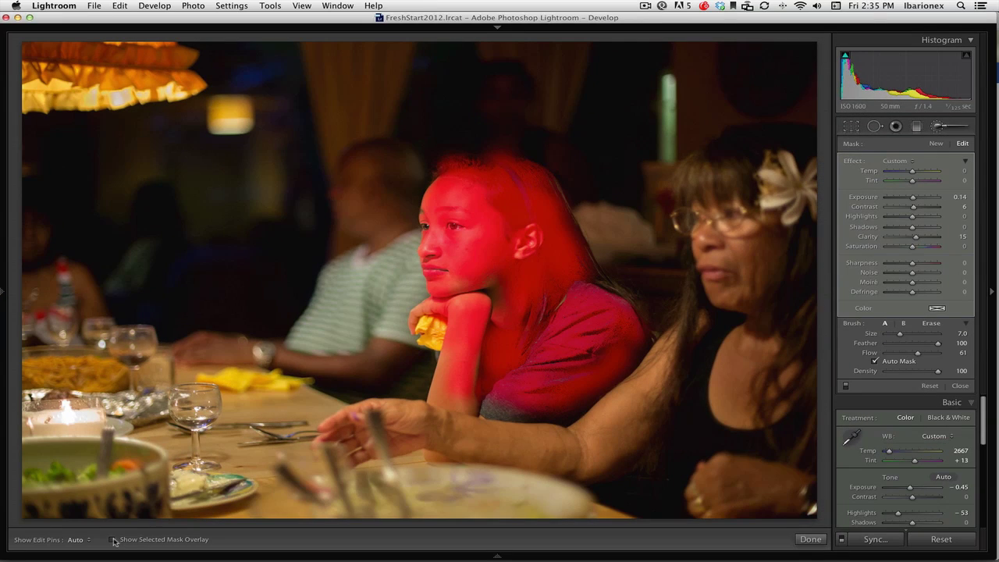
left_click(112, 540)
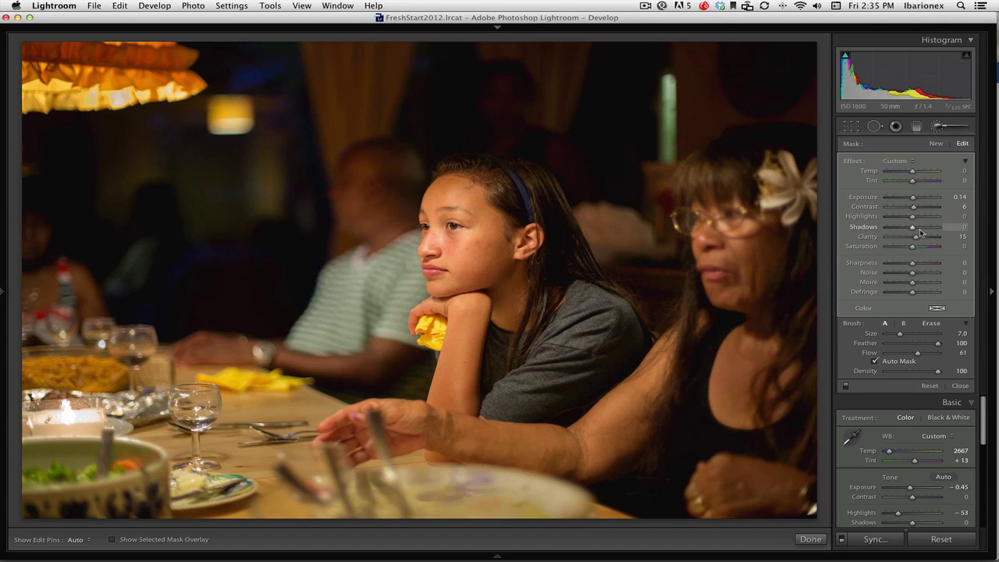
Step: Give the girl's mask Clarity 25, Sharpness 20 and Temp −8, then finish the brush with Done
left_click_drag(919, 241, 922, 242)
left_click_drag(914, 268, 920, 270)
left_click_drag(912, 174, 910, 174)
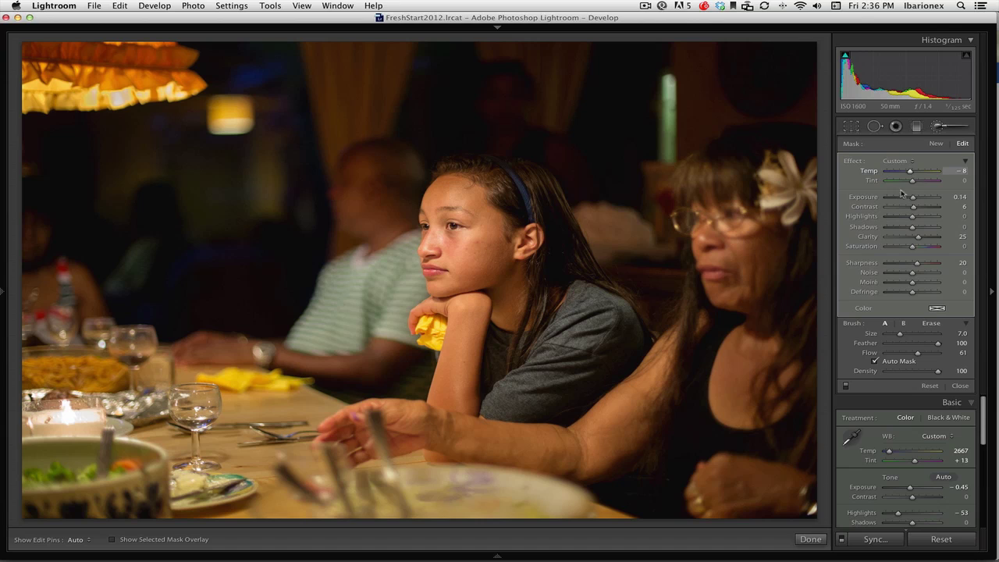
left_click(813, 539)
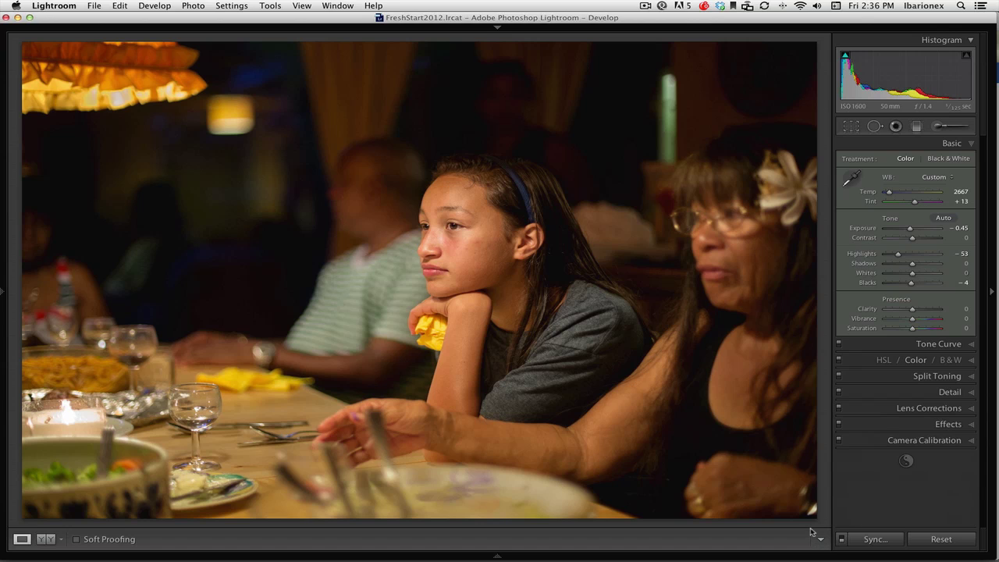
Step: Switch to the Before & After left/right view to compare the original and edited dinner photo
left_click(50, 540)
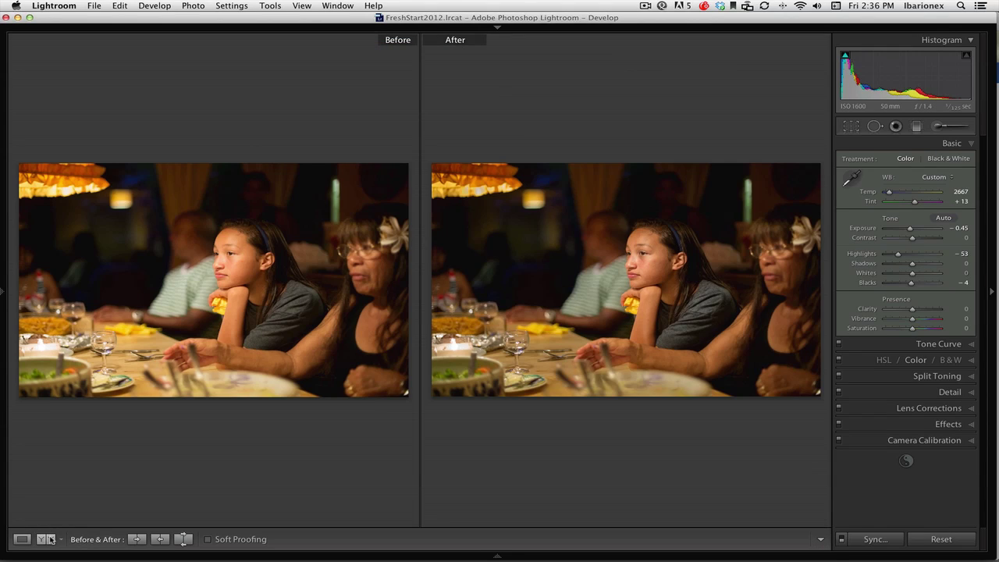